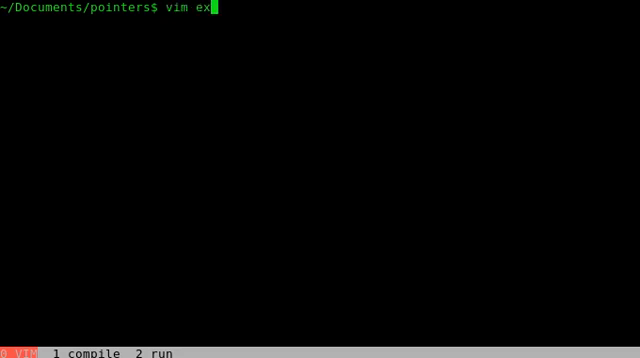
type(".c")
Start ex1.c with #include lines for stdio.h and stdlib.h
key("Return")
type("i#include<sti")
key("BackSpace")
type("dio.h>")
key("Escape")
type("yyp")
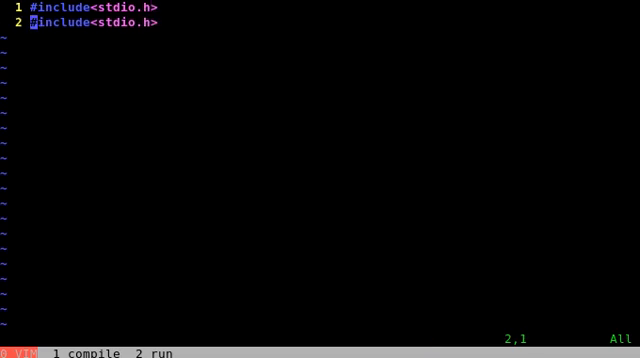
type("fscw")
type("stdlib")
key("Escape")
type("o")
key("Return")
type("int main(){")
Write main() declaring int x = 10 with return 0, and save ex1.c
key("Return")
type("}")
key("Escape")
type("Oreturn 0;")
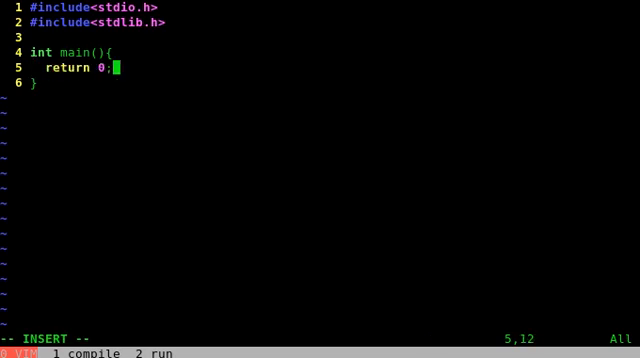
key("Escape")
type("Oint x = 10;")
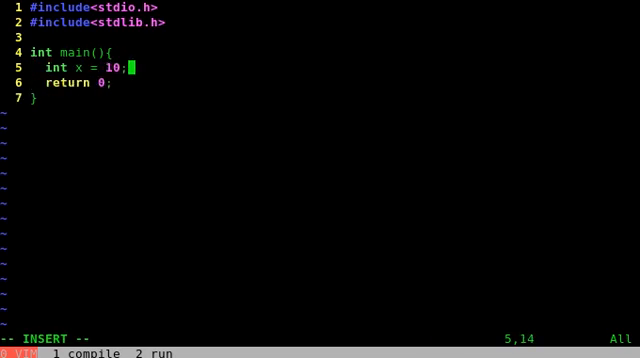
key("Escape")
type(":w")
key("Return")
type("oint *p")
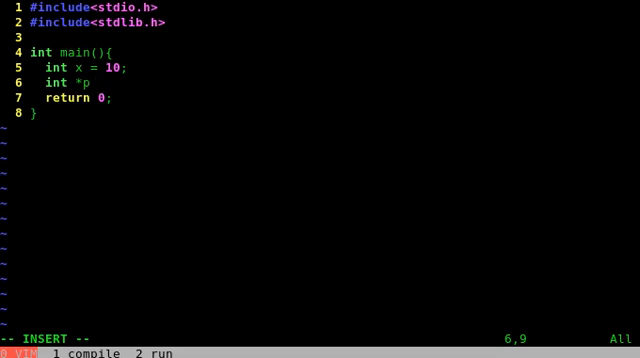
type("=")
Declare int *p, assign p = &x on its own line, and save
key("BackSpace")
key("BackSpace")
key("BackSpace")
type(";")
key("Return")
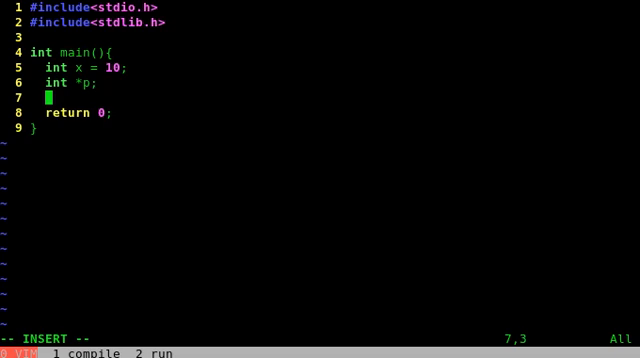
type("p = &x;")
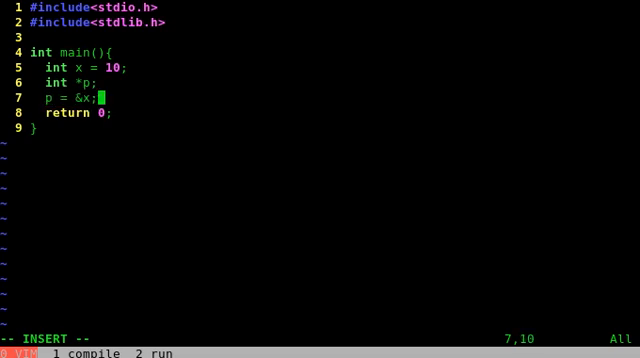
key("Escape")
type(":w")
key("Return")
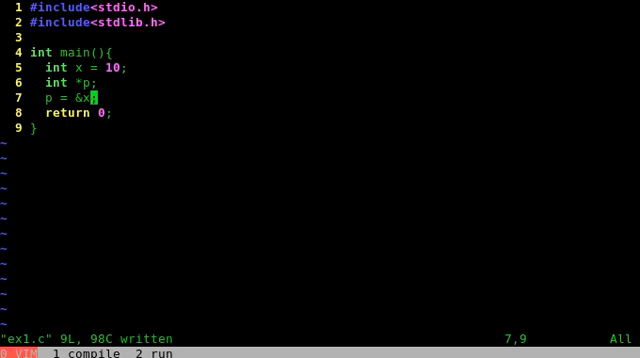
Add printf lines printing x with %d and its address via p with %p, and save
key("o")
key("Return")
type("printf(\"The value")
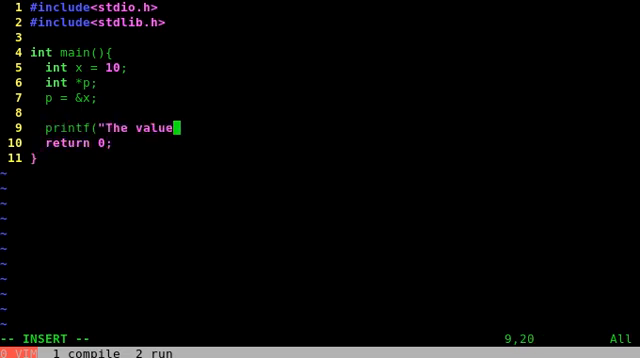
type(" of x: ")
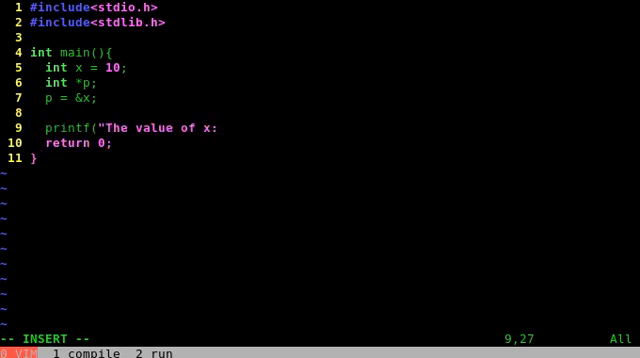
type("%d\\n\", x);")
key("Return")
type("printf(\"The address of ")
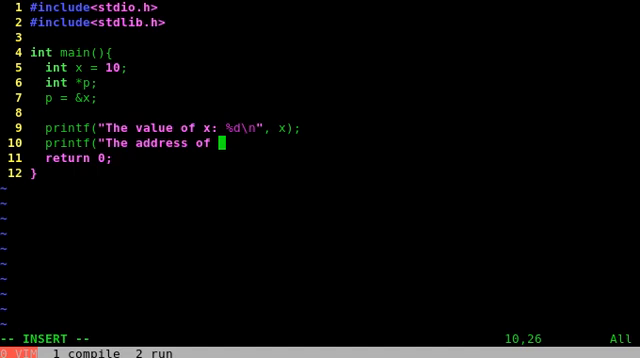
type("x: %p\\n \"")
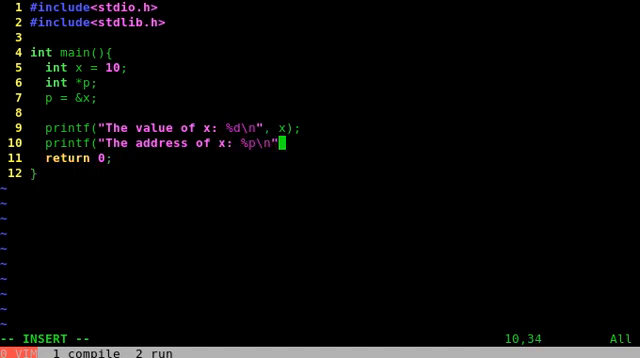
type(", p);")
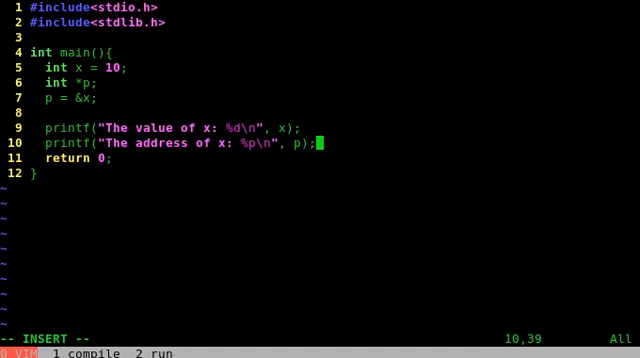
key("Escape")
type(":w")
key("Return")
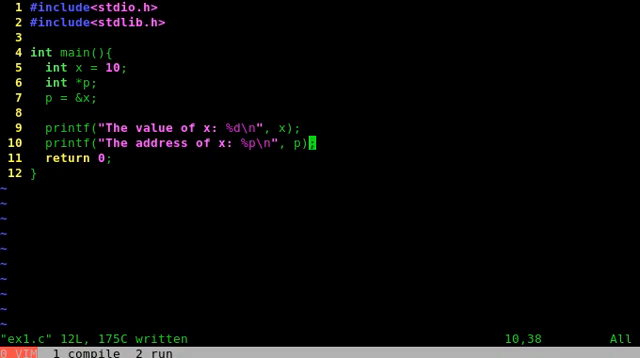
Point the cursor at the x and p arguments of the two printf lines while explaining
key("k")
key("h")
key("h")
key("h")
key("h")
key("h")
key("l")
key("l")
key("l")
key("l")
key("l")
key("l")
key("j")
key("l")
key("l")
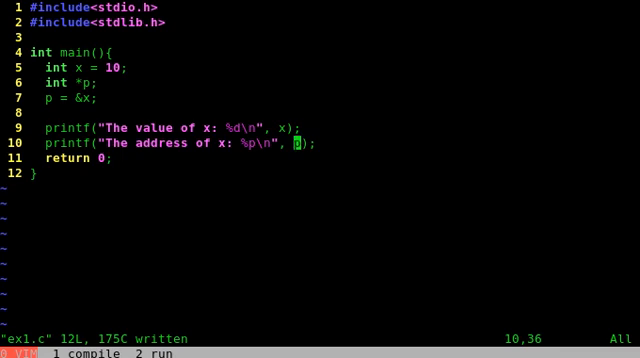
Compile with gcc ex1.c -o ex1.o in the compile shell and run ./ex1.o
key("ctrl+b")
type("1")
type("gcc ex1.c ")
type("-o ex1.c")
key("BackSpace")
type("o")
key("Return")
key("ctrl+b")
type("2./ex1.o")
key("Return")
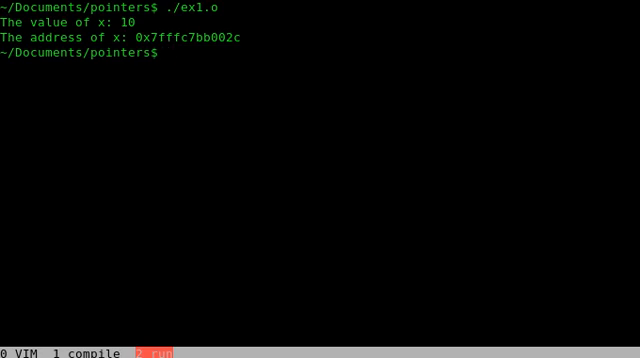
Highlight the printed address of x in the output, then return to ex1.c in the editor
double_click(185, 37)
left_click(300, 150)
double_click(185, 37)
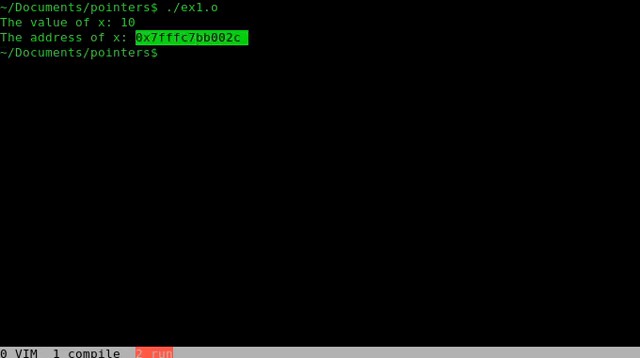
left_click(300, 150)
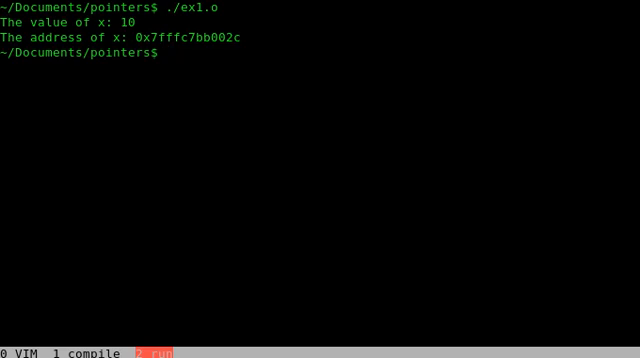
key("ctrl+b")
key("0")
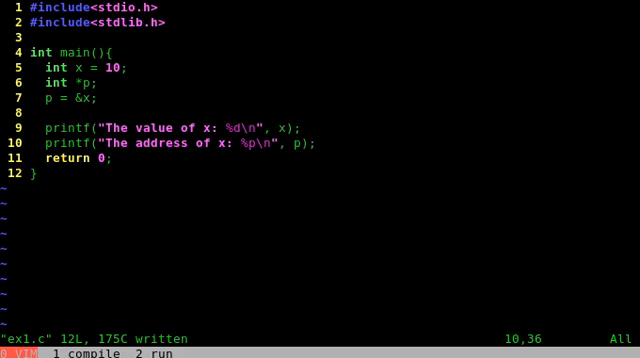
Duplicate the address printf, change its argument from p to &x, and save
key("k")
key("k")
key("k")
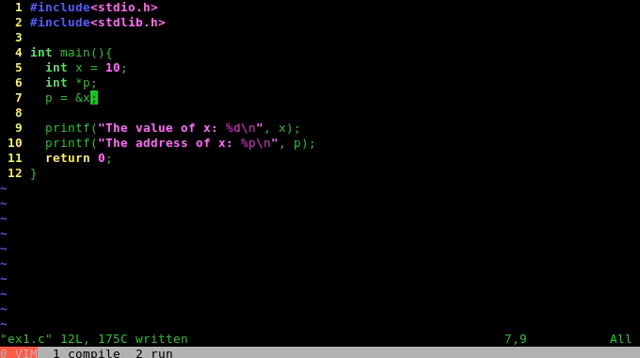
key("V")
key("Escape")
key("j")
key("j")
key("j")
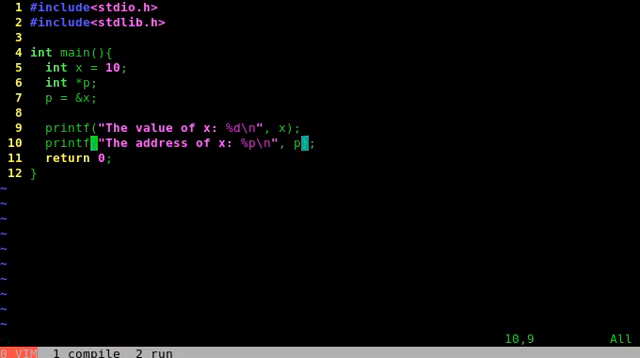
key("y")
key("y")
key("p")
key("w")
key("w")
key("w")
type("s&x")
key("Escape")
type(":w")
key("Return")
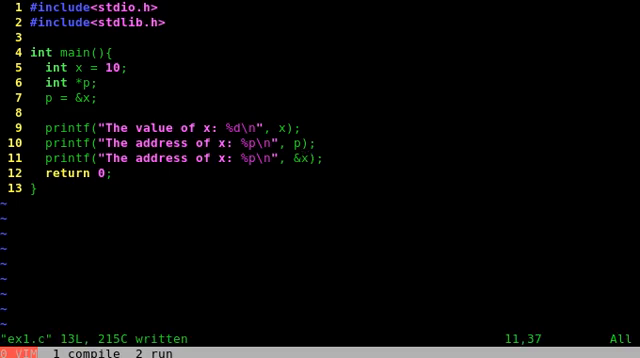
Recompile and rerun ./ex1.o, highlighting the two matching address lines
key("ctrl+b")
key("1")
key("Up")
key("Return")
key("ctrl+b")
key("2")
key("Up")
key("Return")
key("Up")
key("Return")
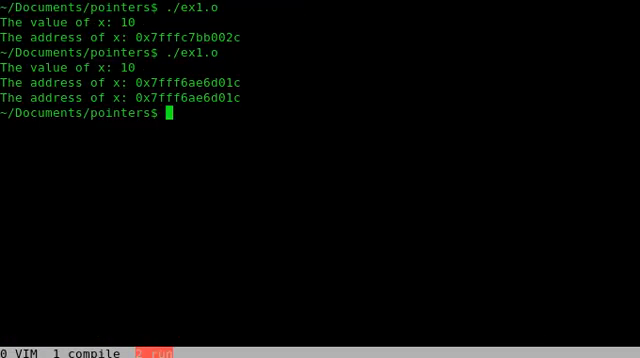
left_click_drag(255, 98, 225, 67)
Paste a copy of the value printf below line 11, change x to *p, and save
key("k")
key("k")
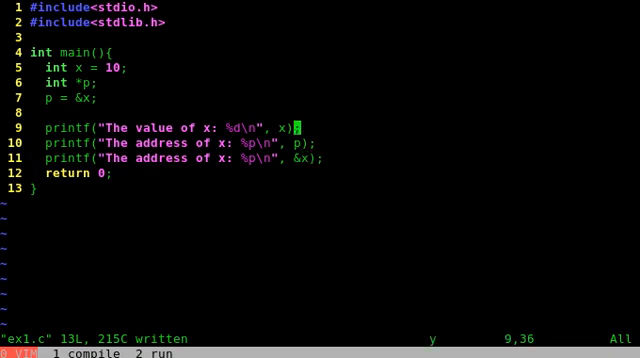
key("y")
key("y")
key("p")
key("d")
key("d")
key("d")
key("Escape")
key("j")
key("p")
key("w")
key("w")
key("w")
key("w")
key("w")
key("w")
type("wws*p")
key("Escape")
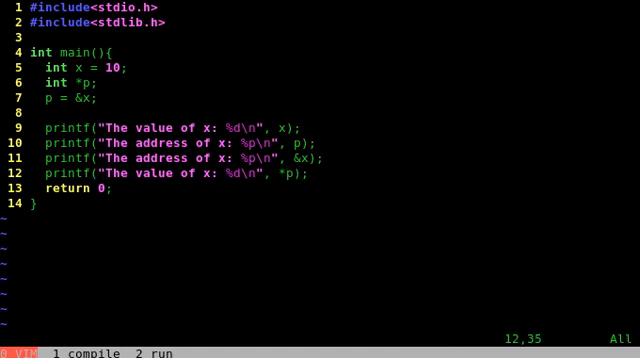
type(":w")
key("Return")
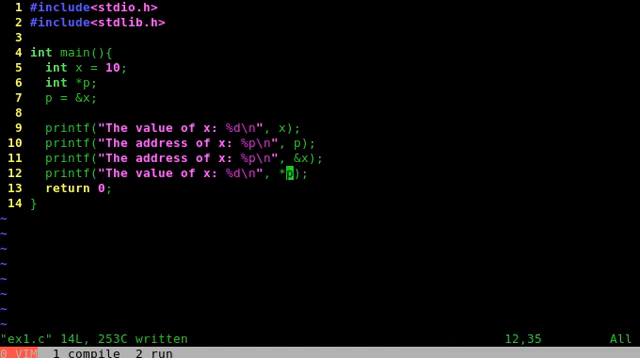
Recompile and rerun ex1.o showing 10 read through the pointer, then return to the source
key("ctrl+b")
key("1")
key("Up")
key("Return")
key("ctrl+b")
key("2")
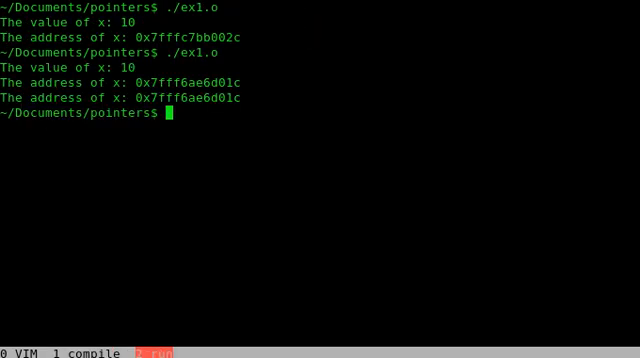
key("Up")
key("Return")
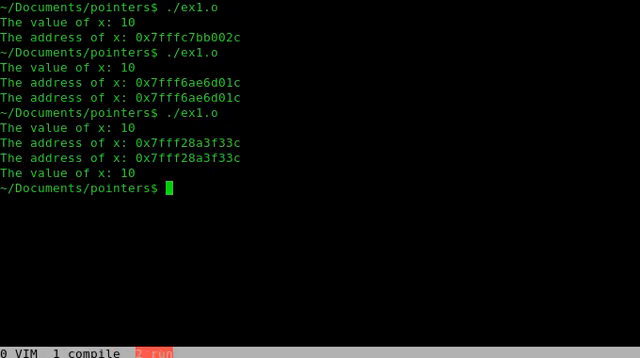
key("ctrl+b")
key("0")
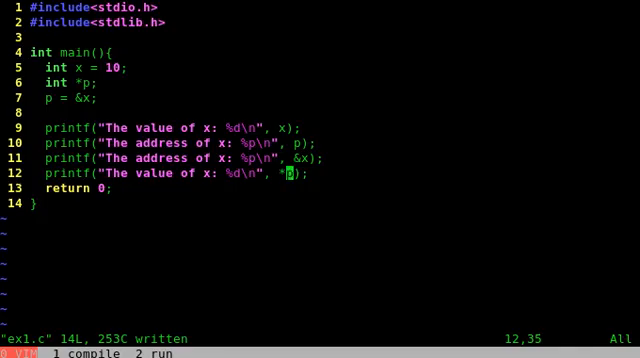
Duplicate line 12 and change its argument from *p to *(&x), then save
key("y")
key("y")
key("p")
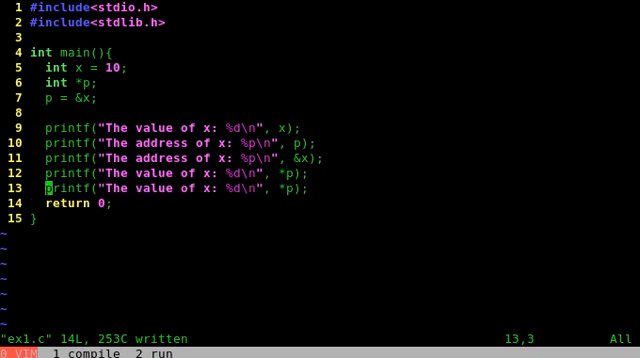
key("f")
key("p")
type("hls(&x)")
key("Escape")
type(":w")
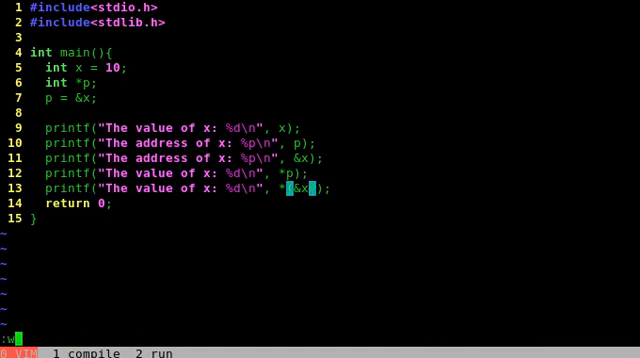
key("Return")
Recompile and rerun ex1.o, which prints 10 again, then return to Vim
key("ctrl+b")
key("1")
key("Up")
key("Return")
key("ctrl+b")
key("2")
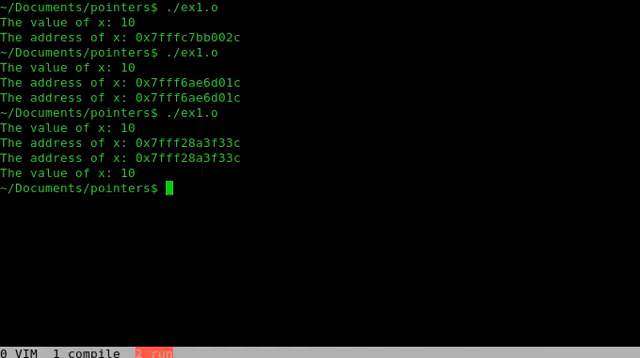
key("Up")
key("Return")
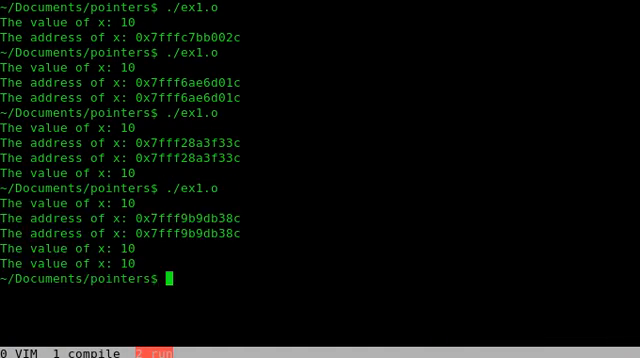
key("ctrl+b")
key("0")
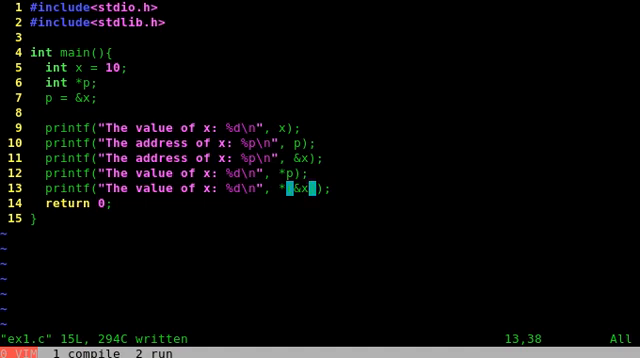
Add *p = 20; below line 13, paste the *p value printf after it, and save
key("o")
key("Return")
type("*p ")
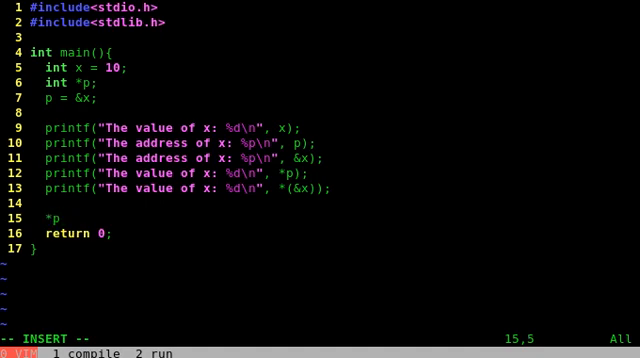
type("= 20;")
key("Escape")
key("k")
key("k")
key("k")
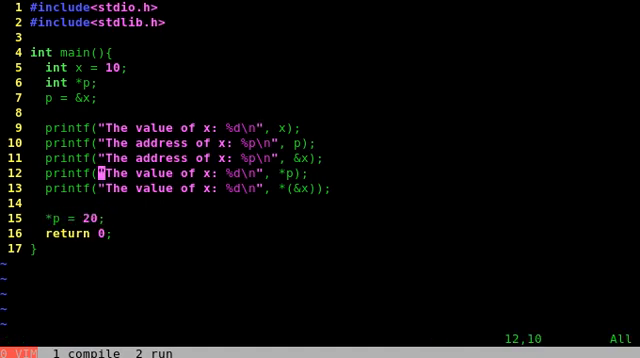
key("y")
key("y")
key("j")
key("j")
type("jp")
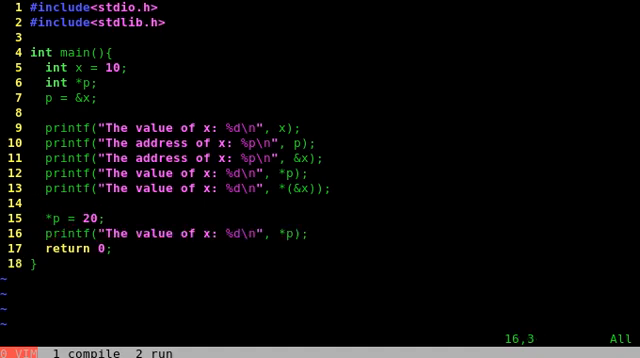
type(":w")
key("Return")
Mark the *p = 20; line and point at the *p argument on line 16 while explaining
key("k")
key("shift+v")
key("Escape")
key("j")
key("dollar")
key("b")
key("l")
key("h")
Recompile and rerun ex1.o, which now prints 20, then return to Vim
key("ctrl+b")
key("1")
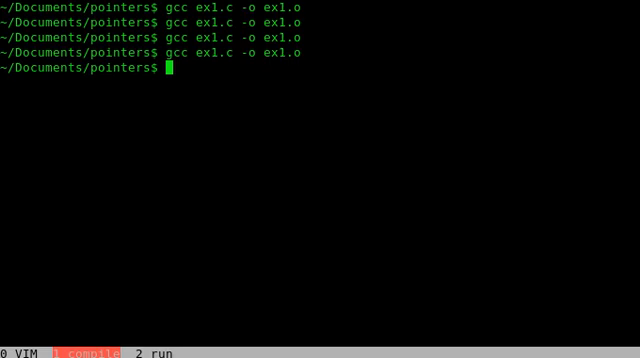
key("Up")
key("Return")
key("ctrl+b")
key("2")
key("Up")
key("Return")
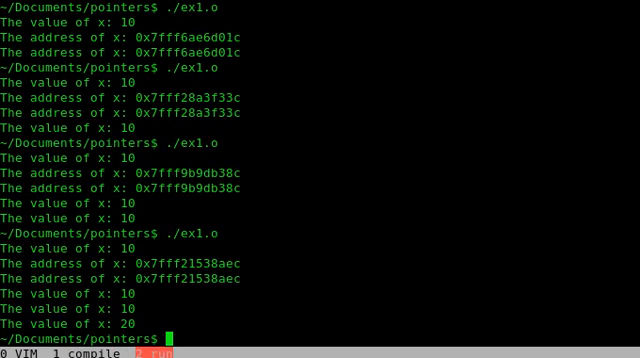
key("ctrl+b")
key("0")
Duplicate line 16 as line 17 printing x directly instead of *p, and save
key("h")
key("y")
key("y")
key("p")
key("dollar")
key("h")
key("h")
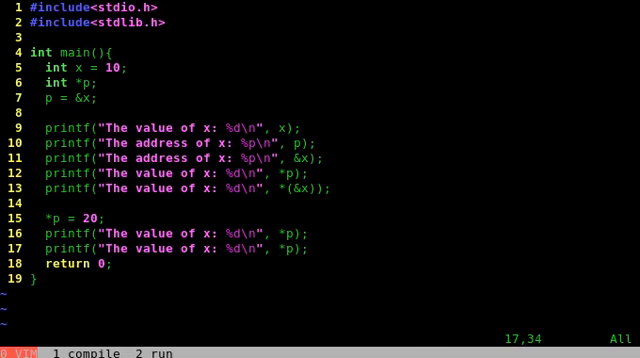
key("2")
key("x")
key("Escape")
type("u")
type("ix")
key("Escape")
type(":w")
key("Return")
Recompile and rerun ex1.o, which prints 20 twice, then return to the editor
key("ctrl+b")
key("1")
key("Up")
key("Return")
key("ctrl+b")
key("2")
key("Up")
key("Return")
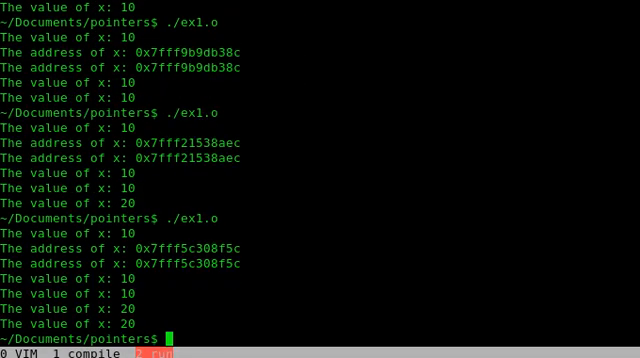
key("ctrl+a")
key("0")
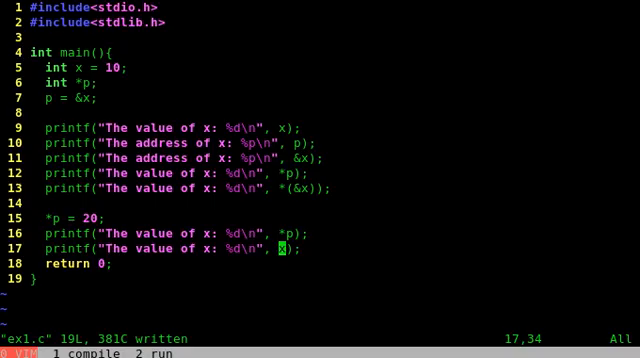
type(":q")
Quit ex1.c and open a new file ex2.c in Vim
key("Return")
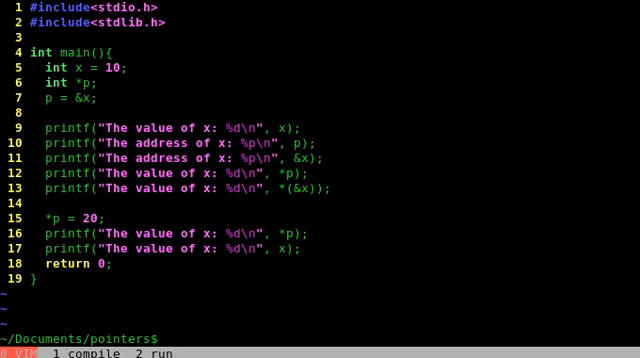
type("vim ex2.c")
key("Return")
type("i#include<stdio.h>")
Finish the #include lines, duplicating stdio.h and changing the copy to stdlib.h
key("Escape")
key("y")
key("y")
type("p")
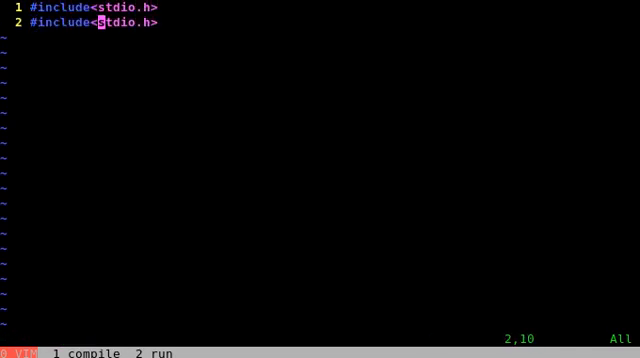
type("cwstdlib")
key("Escape")
key("o")
key("Return")
key("Return")
type("int ")
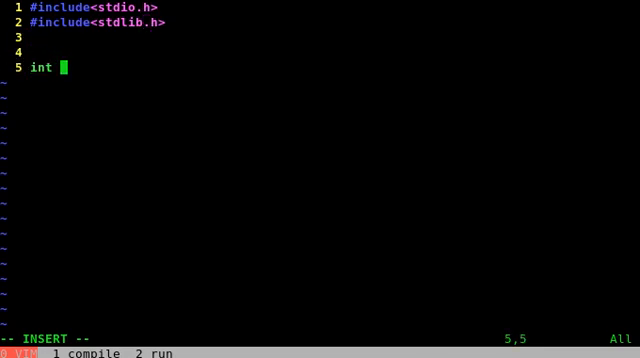
type("main(){")
Write the main skeleton with an indented body ending in return 0;
key("Return")
type("}")
key("Escape")
key("shift+o")
key("Tab")
type("return 0;")
key("Escape")
key("shift+o")
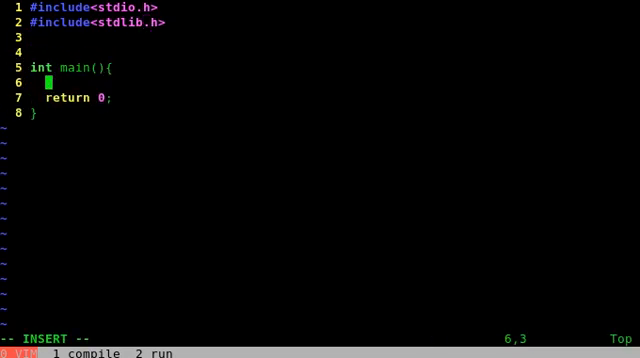
key("Escape")
Add the change_value prototype line above main
key("k")
key("k")
key("k")
type("ochan")
key("BackSpace")
key("BackSpace")
key("BackSpace")
key("BackSpace")
type("void change")
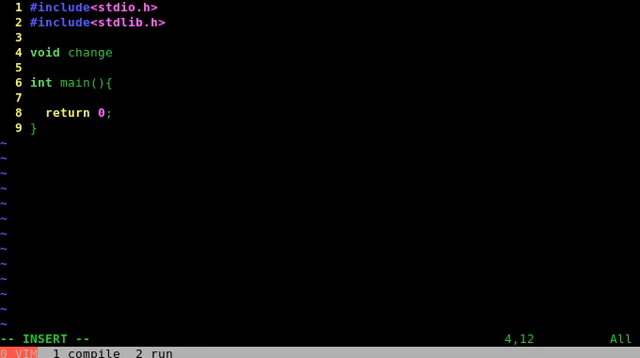
type("_value(")
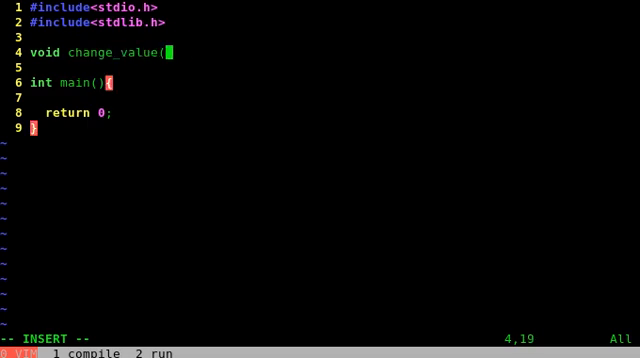
type("int);")
key("Escape")
key("j")
key("j")
key("j")
type("i  int x = 10;")
Add a printf of x in main and duplicate it, leaving a gap for the call
key("Escape")
type("o  printf(\"The value of x is")
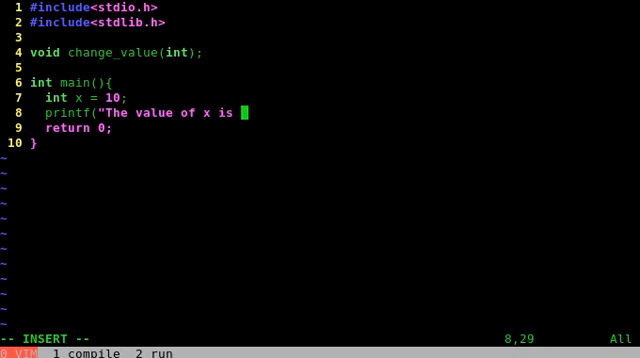
key("BackSpace")
type(": %d\\n\", x);")
key("Escape")
key("y")
key("y")
key("p")
key("shift+o")
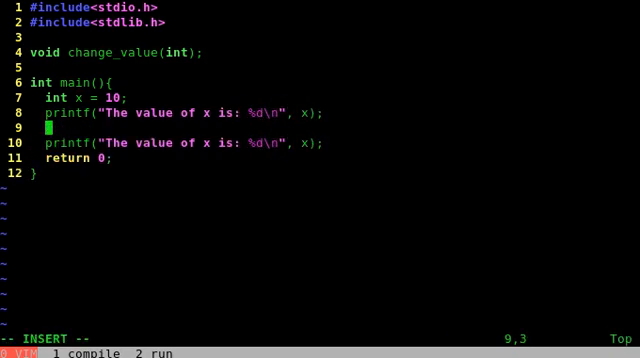
key("Escape")
type("ochange")
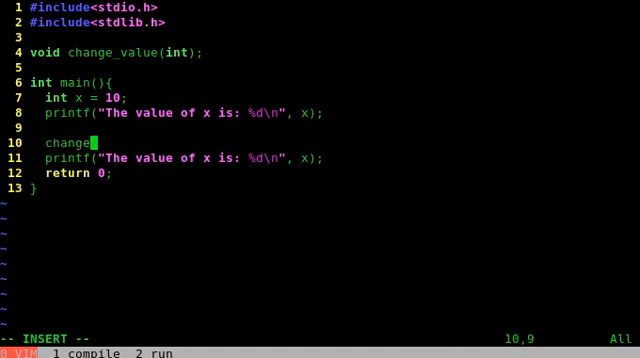
type("_value")
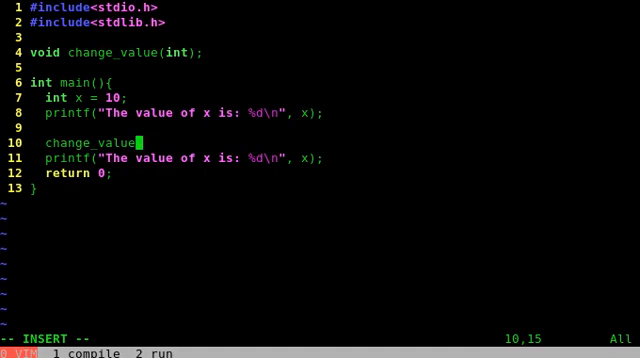
Write the change_value call in main and try a second int parameter in the prototype
key("Escape")
key("braceleft")
key("braceleft")
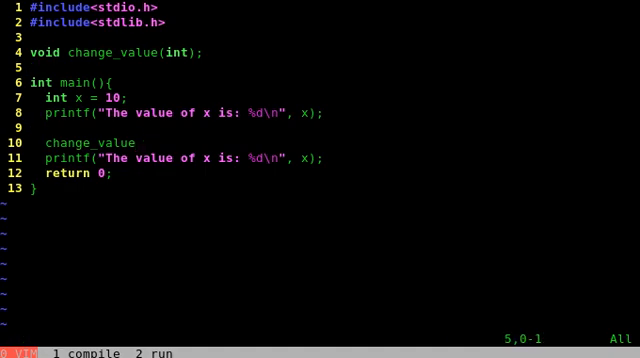
key("k")
key("f")
key("parenright")
type("int, int")
key("Escape")
key("ctrl+o")
type("ka")
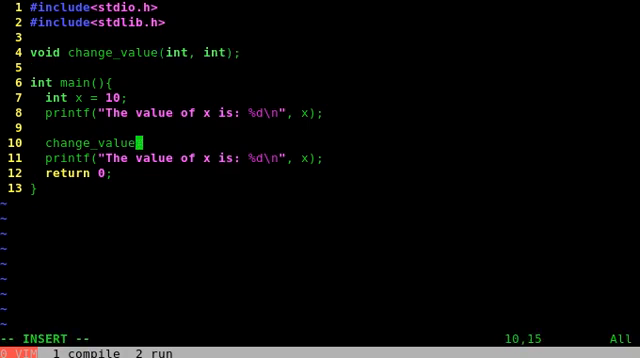
type("(")
key("Escape")
Settle the prototype as change_value(int) and the call as change_value(x);
key("k")
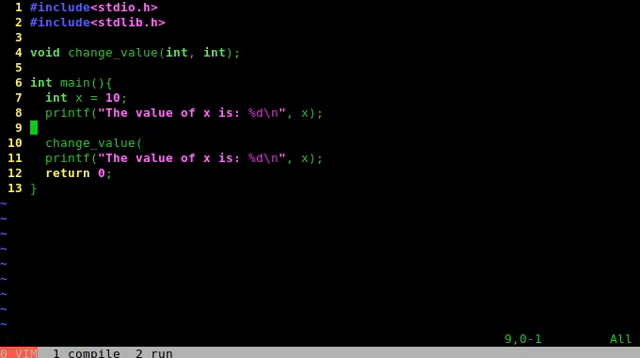
key("5k")
key("f")
key("comma")
type("dwDa);")
key("Escape")
key("5j")
type("jAx);")
key("Escape")
type(":w")
Save, then define void change_value(int x){ x = 15; } at the end of the file
key("Return")
key("G")
key("o")
key("Return")
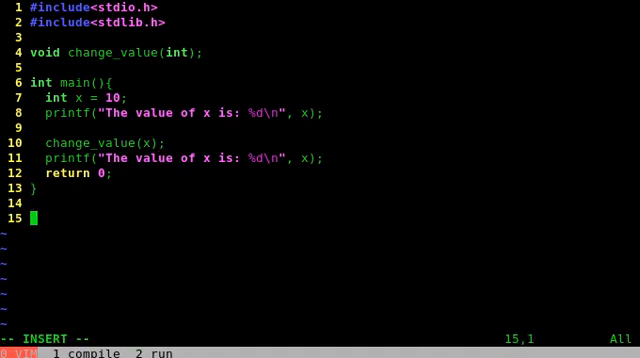
type("void change_value(int x){")
key("Return")
key("Return")
type("}")
key("Escape")
type("kS")
type("x = 15;")
key("Escape")
type(":w")
key("Return")
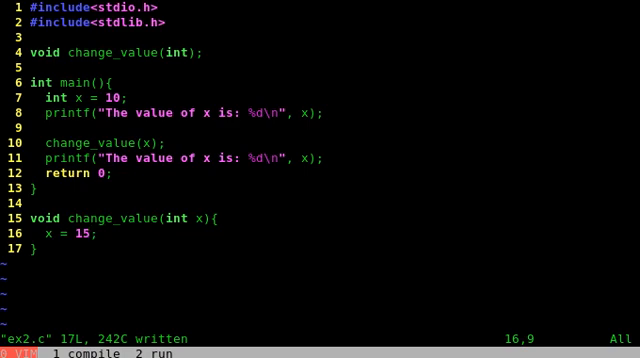
Briefly highlight the two printf lines in main before compiling
key("k")
key("k")
key("k")
key("k")
key("shift+v")
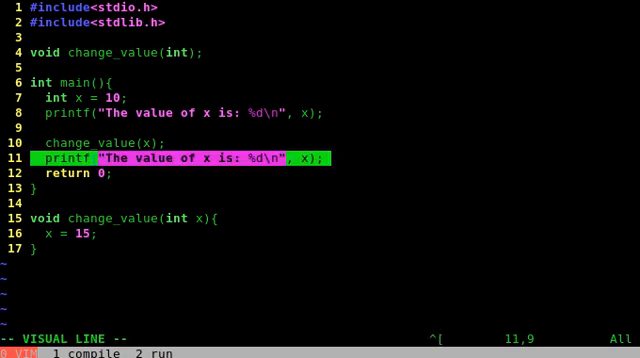
key("Escape")
key("k")
key("k")
key("k")
key("shift+v")
key("Escape")
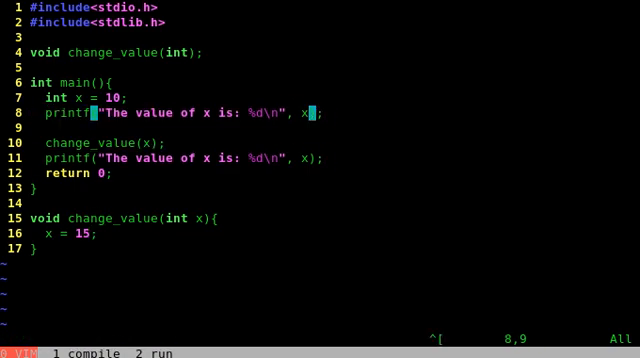
Compile with gcc ex2.c -o ex2.o in tmux window 1
key("ctrl+b")
type("1")
type("k")
key("BackSpace")
type("gcc ex2.c -o ex2.o")
key("Return")
Run ./ex2.o in window 2, showing x prints 10 twice, and return to the editor
key("ctrl+b")
type("2clear")
key("Return")
type("./ex2.o")
key("Return")
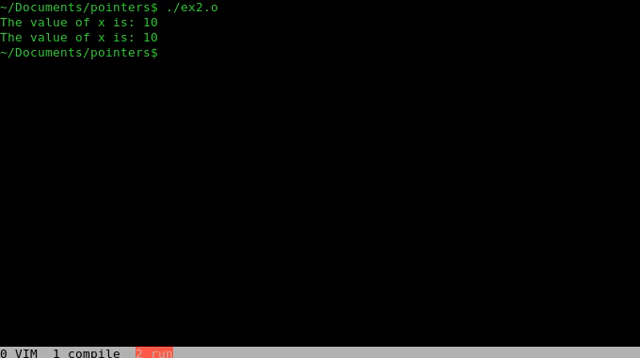
key("ctrl+b")
key("0")
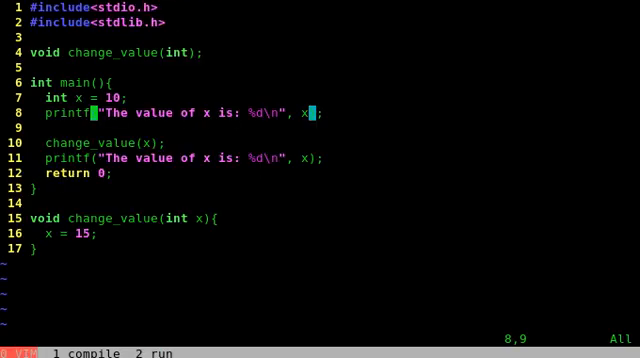
Review main's call and change_value's x = 15 body in the source
key("j")
key("j")
key("j")
key("j")
key("j")
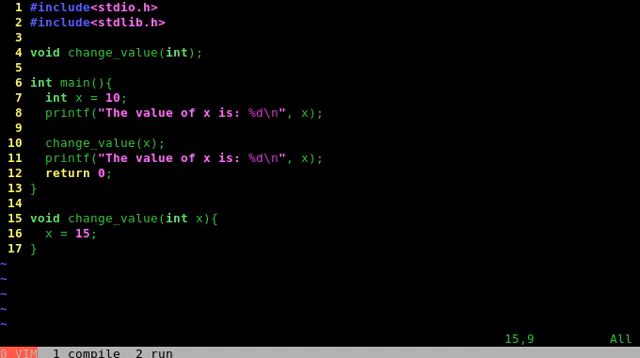
key("j")
key("k")
key("k")
key("k")
key("k")
key("k")
key("k")
key("k")
key("j")
key("j")
key("j")
key("j")
key("j")
key("k")
key("k")
key("k")
key("k")
key("j")
key("j")
Replace both value printouts with a printf of &x using %p labelled outside
key("d")
key("d")
key("k")
key("k")
key("k")
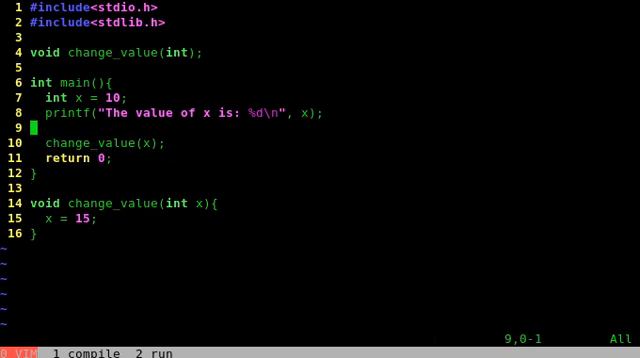
key("d")
key("d")
type("oprn")
key("BackSpace")
type("intf(\"The v")
key("BackSpace")
type("address of x outside ")
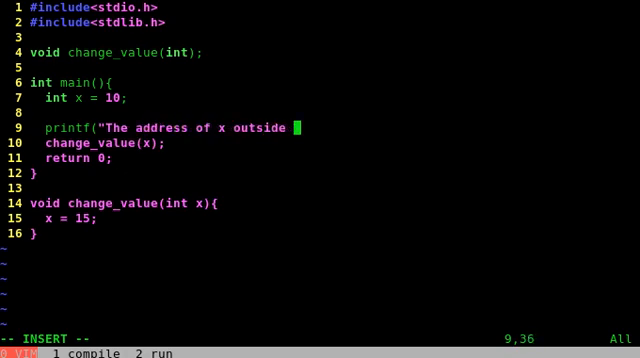
type("of fn: %p")
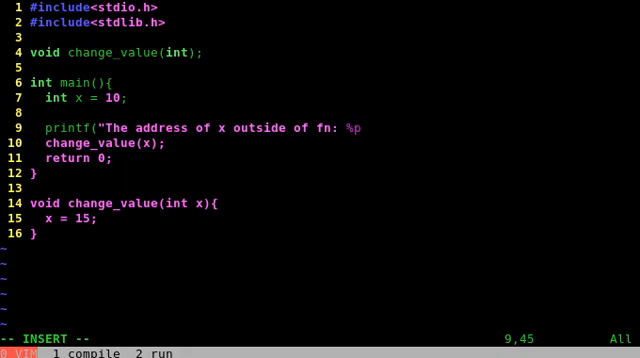
type("\\n\", &x);")
key("Escape")
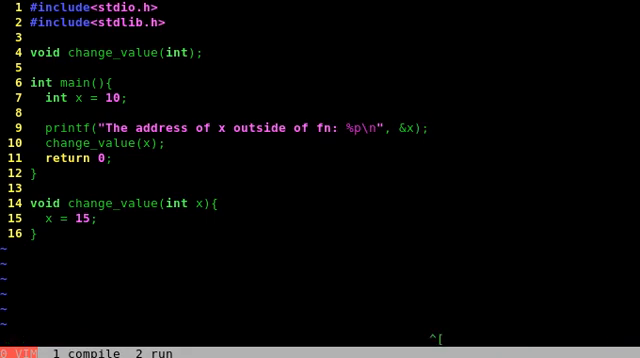
Copy the address printf into change_value labelled inside, and save
key("j")
key("j")
key("j")
key("j")
key("j")
type("A{")
key("Escape")
type("jo}")
key("Escape")
type("kp")
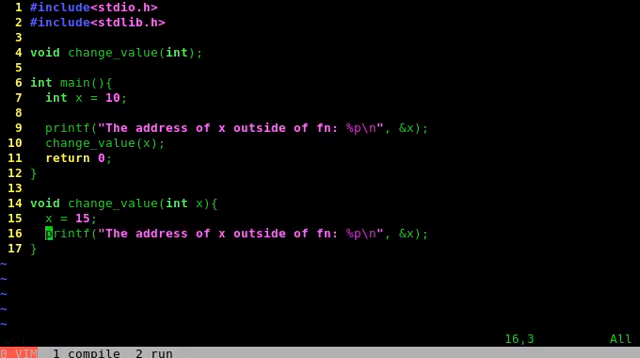
type("wwwwwwcwinside")
key("Escape")
type(":w")
key("Return")
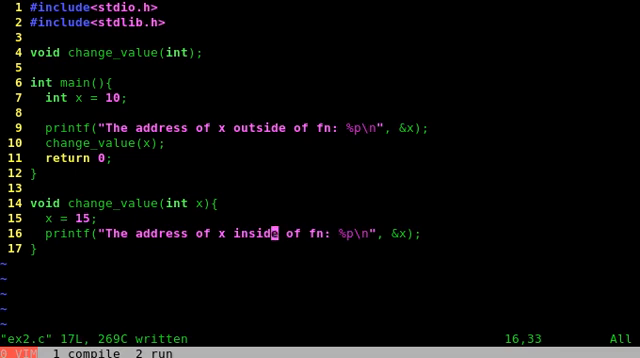
Recompile ex2.c in tmux window 1 from command history
key("ctrl+b")
key("1")
key("Up")
key("Return")
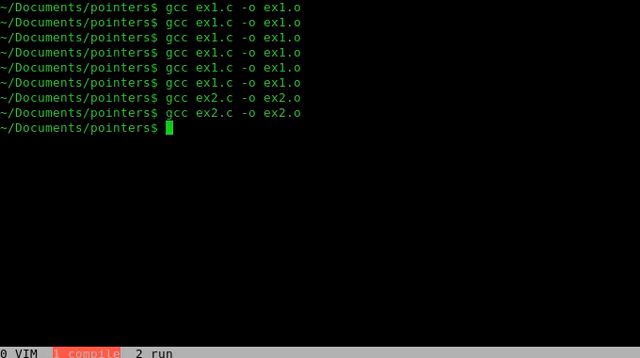
Rerun ./ex2.o, highlight the differing addresses of x, and return to the editor
key("ctrl+b")
key("2")
key("Up")
key("Return")
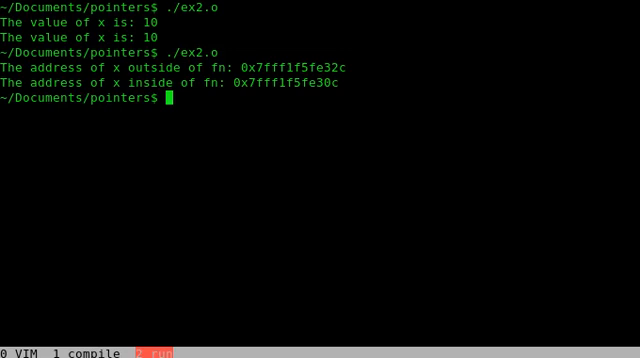
mouse_move(308, 67)
left_mouse_down()
mouse_move(346, 67)
mouse_move(317, 82)
left_mouse_up()
left_click(330, 200)
key("ctrl+b")
key("0")
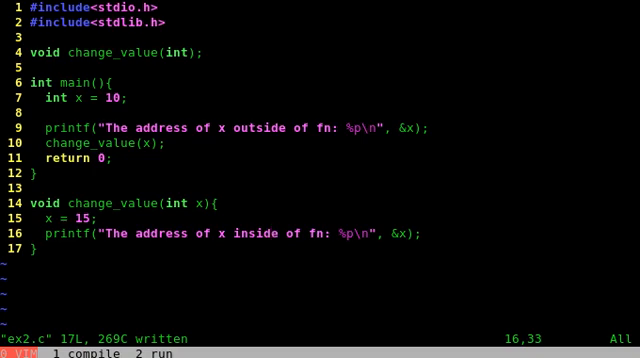
left_click(200, 203)
key("v")
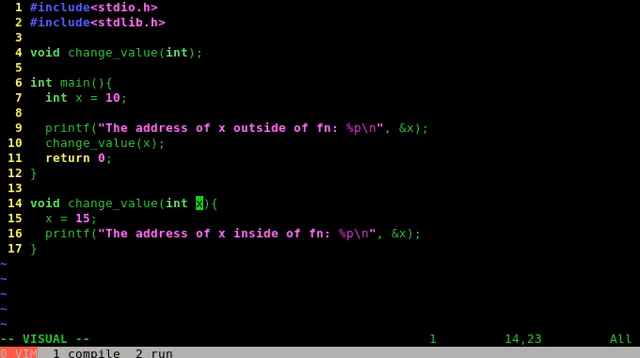
key("Escape")
key("h")
key("h")
key("h")
key("h")
key("k")
key("k")
key("k")
key("k")
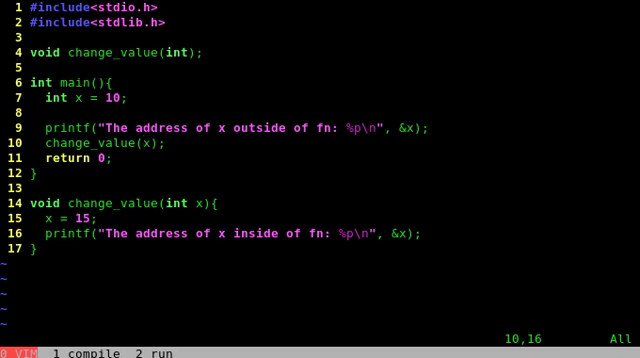
Change the prototype parameter to int * and save
key("k")
key("k")
key("k")
key("k")
key("k")
key("k")
key("w")
key("w")
key("f")
key("parenright")
type("int*")
key("Escape")
type(":w")
key("Return")
Make the definition's parameter int *x to match the prototype, and save
key("j")
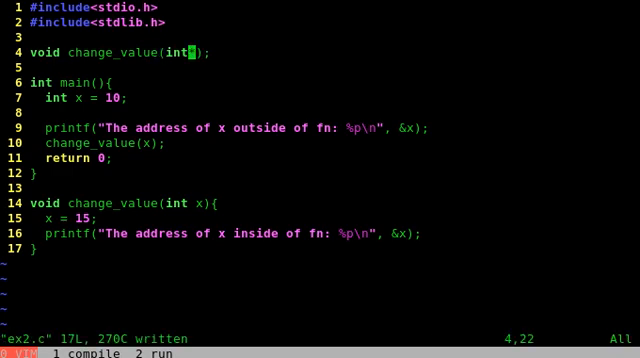
key("j")
key("j")
key("j")
key("j")
key("j")
key("f")
key("space")
key("l")
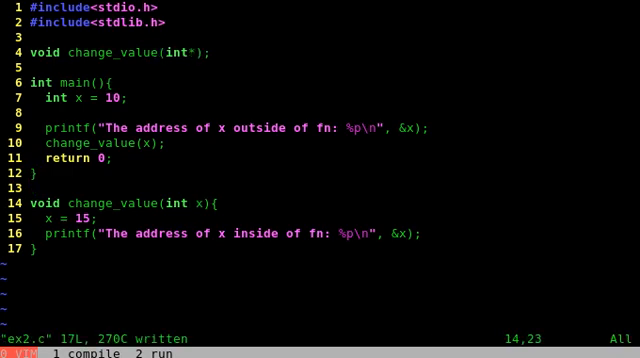
key("k")
key("k")
key("k")
key("k")
key("k")
key("k")
key("shift+v")
key("Escape")
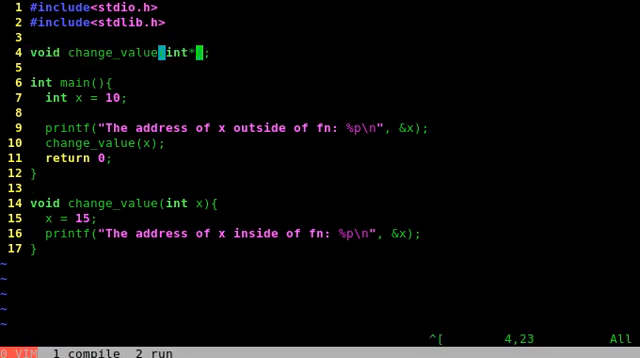
key("h")
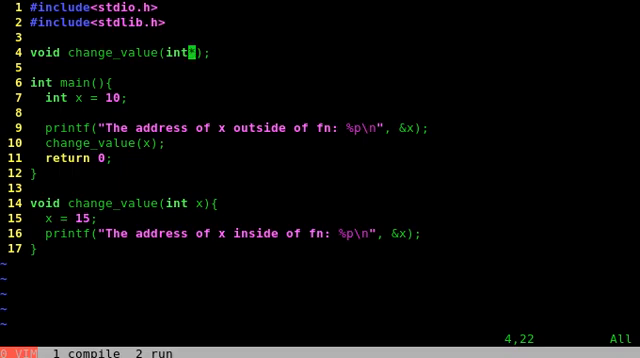
key("j")
key("j")
key("j")
key("j")
type("jka*")
key("Escape")
type(":w")
key("Return")
type("jI")
type("*")
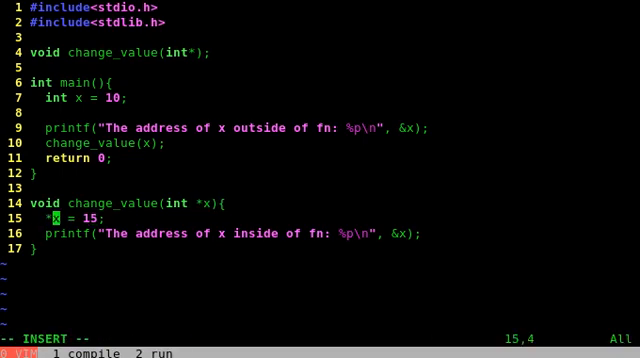
Assign through the pointer with *x = 15 and review the header line
key("Escape")
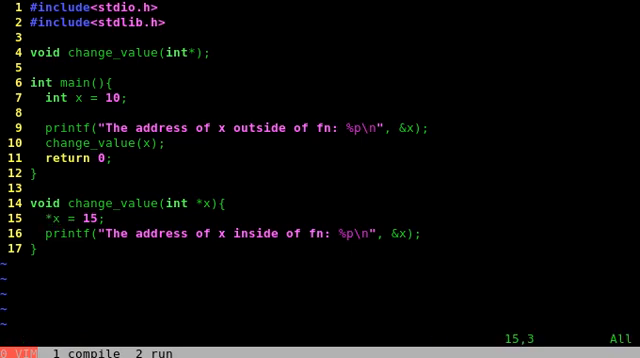
key("k")
key("shift+v")
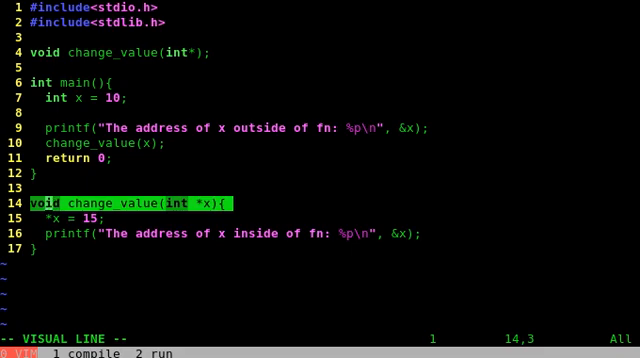
key("Escape")
key("j")
key("j")
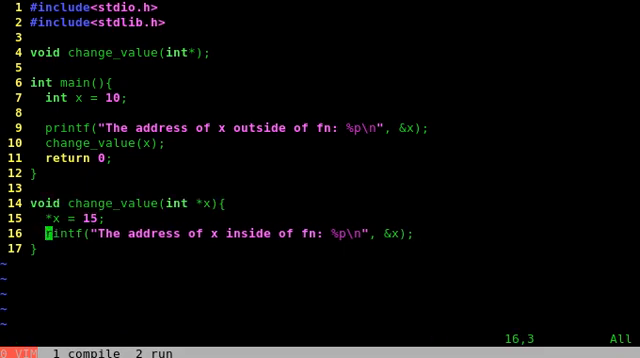
Undo accidental x deletions, restoring *x = 15, and save ex2.c
key("x")
key("k")
key("u")
key("k")
key("x")
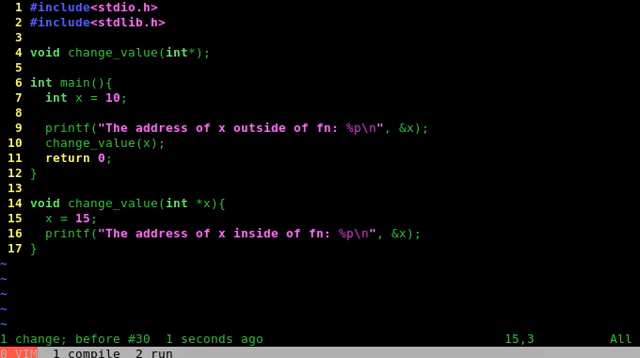
key("u")
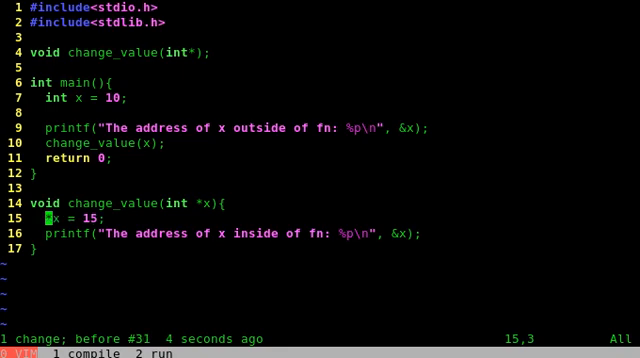
key("Escape")
type(":w")
key("Return")
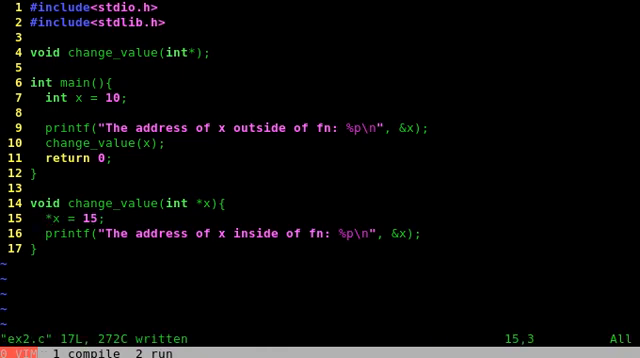
Rename the parameter x to p throughout change_value, redoing after an accidental undo
key("k")
key("f")
key("x")
key("j")
key("F")
key("x")
key("j")
key("u")
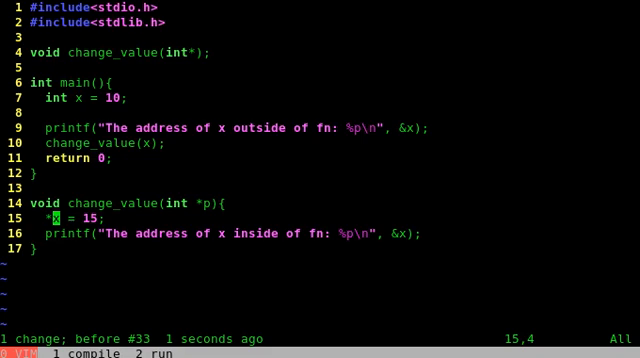
key("u")
key("ctrl+r")
key("ctrl+r")
key("j")
key("f")
key("x")
Delete the inner printf, restore the closing brace, pass &x to change_value, and save
key("semicolon")
key("d")
key("d")
key("S")
key("Escape")
type(":w")
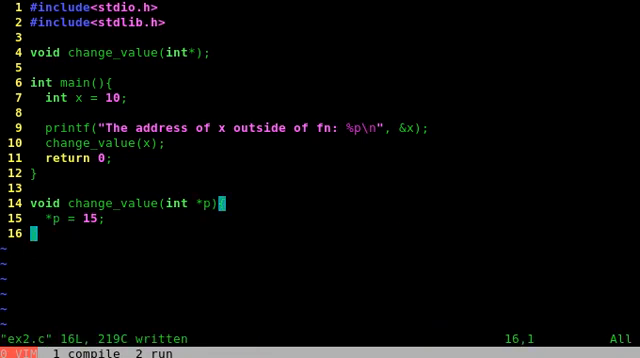
key("ctrl+r")
type("10G")
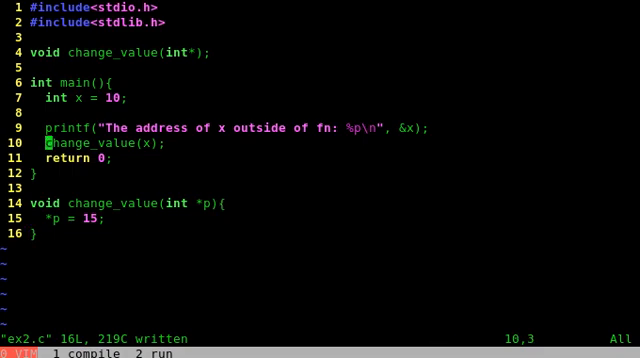
type("wehlli&")
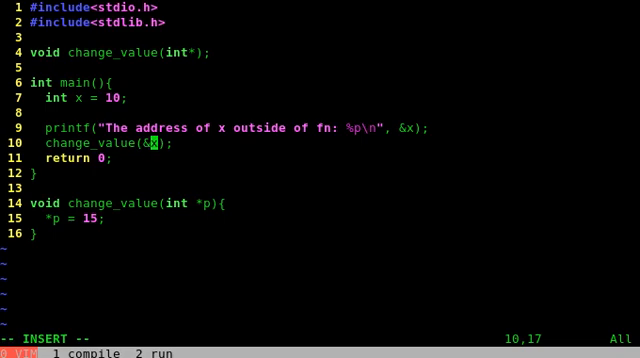
key("Escape")
type(":w")
key("Return")
type("kdd")
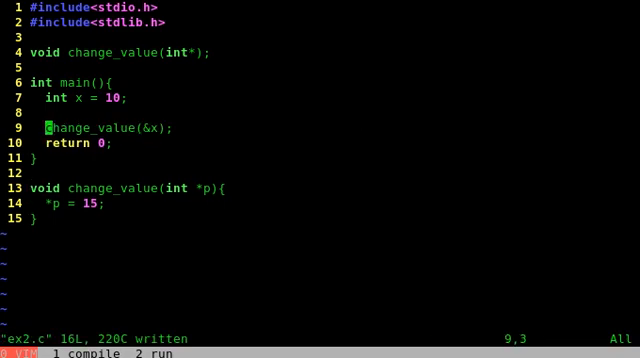
type("Oprint")
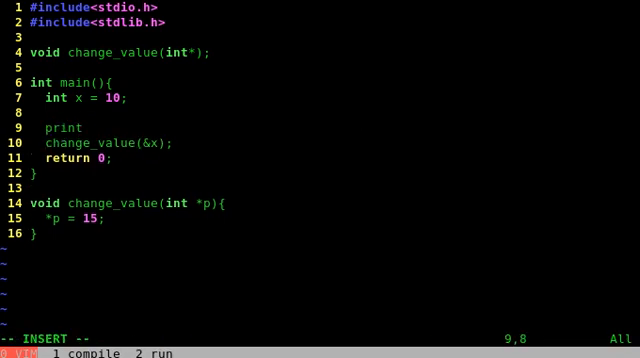
type("f(\"The value e")
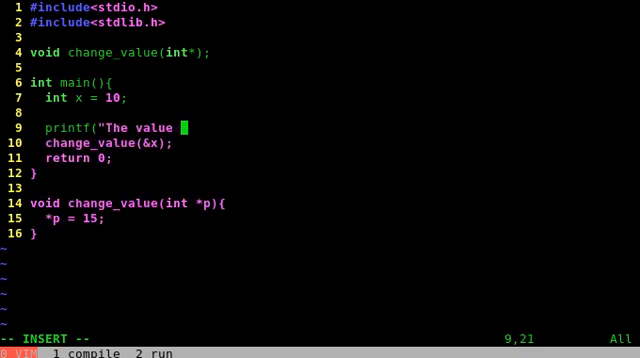
Add printf lines showing x's value before and after the call, then save ex2.c
key("BackSpace")
type("of x: %d\\n\", x0")
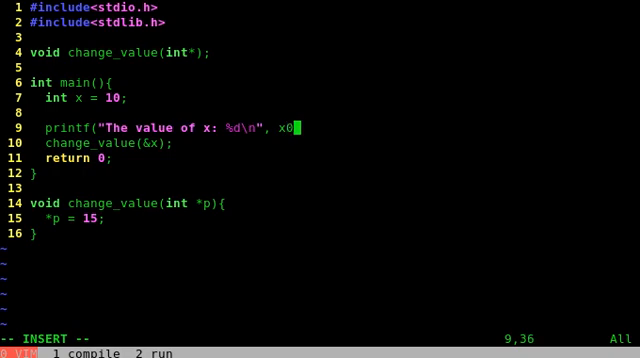
key("BackSpace")
type(");")
key("Escape")
type("j$kyyjp:w")
key("Return")
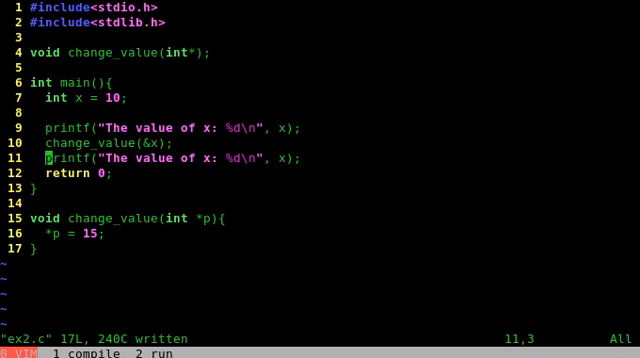
Rebuild with gcc ex2.c -o ex2.o, run ./ex2.o to see x print 10 then 15, and return to the editor
key("ctrl+b")
key("1")
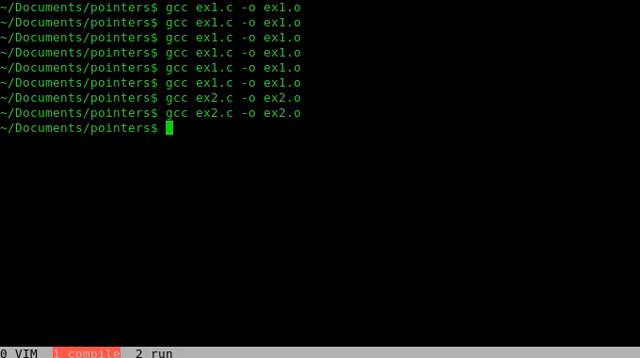
key("Up")
key("Return")
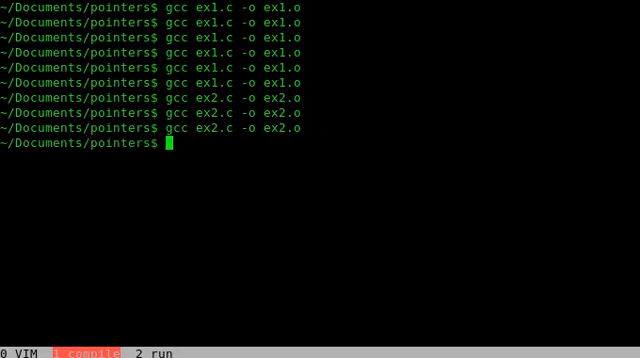
key("ctrl+b")
key("2")
key("Up")
key("Return")
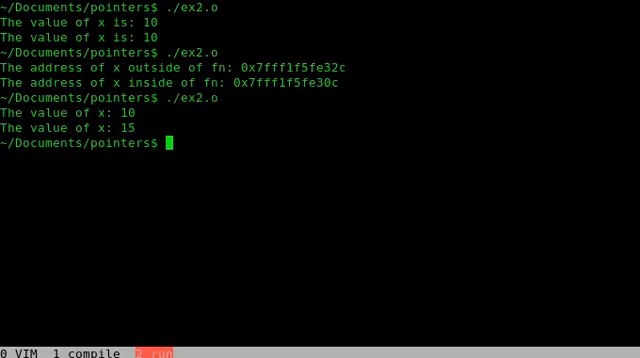
key("ctrl+b")
key("0")
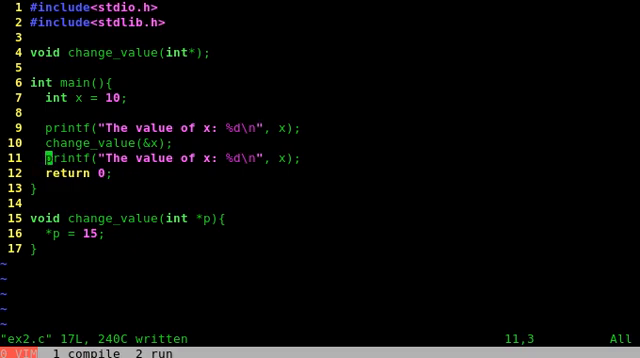
Append the comment // *p = 15 => *(&x) = 15 => x = 15 to line 16 and save ex2.c
key("j")
key("j")
key("j")
key("j")
key("j")
key("shift+v")
key("Escape")
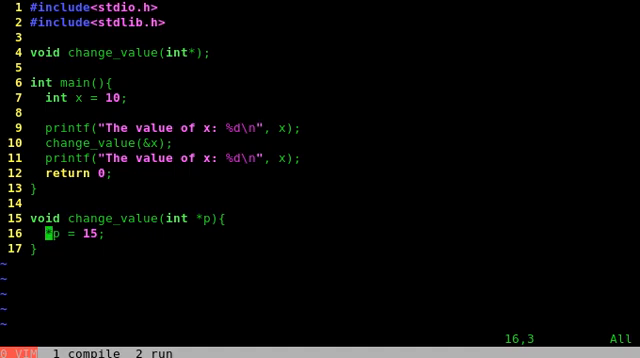
key("shift+a")
type("// *p = 15 => ")
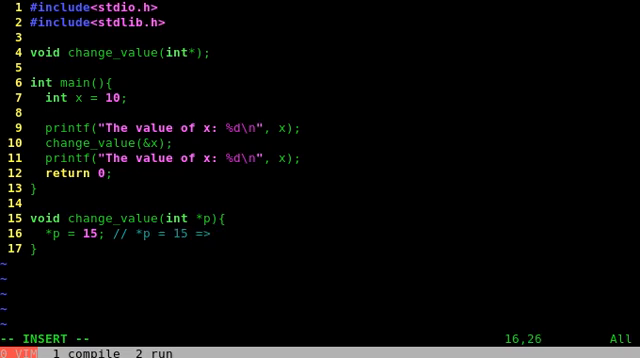
type("*(&x) ")
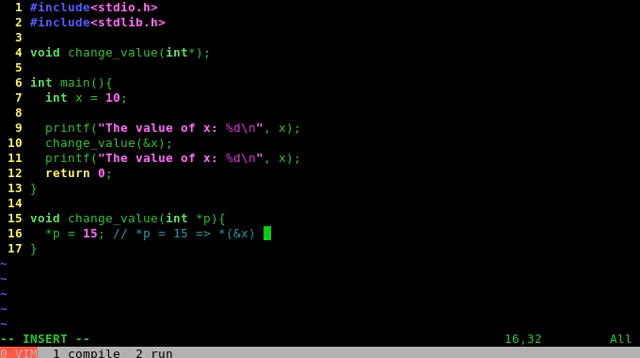
type("= 15 => ")
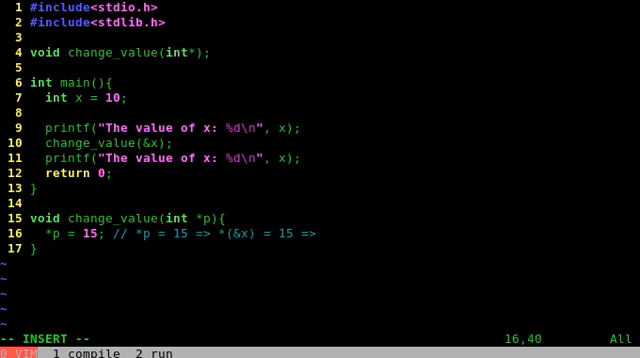
type("x = 15")
key("Escape")
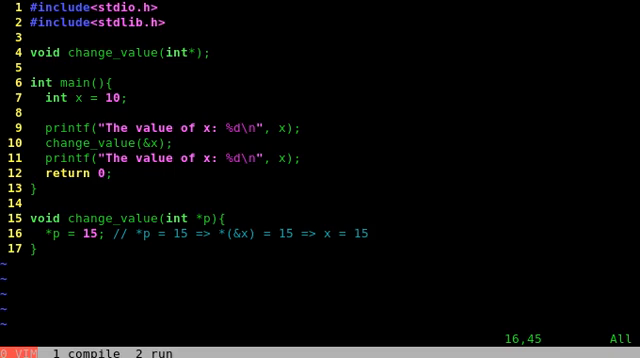
type(":w")
key("Return")
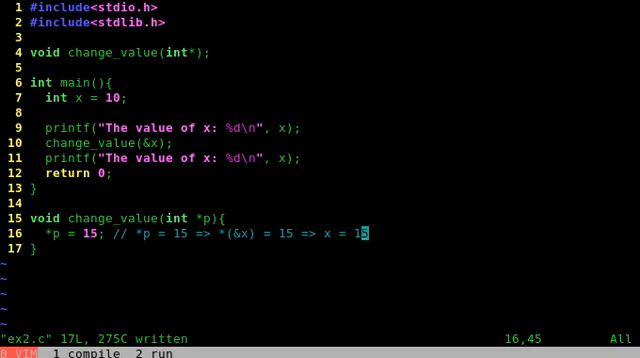